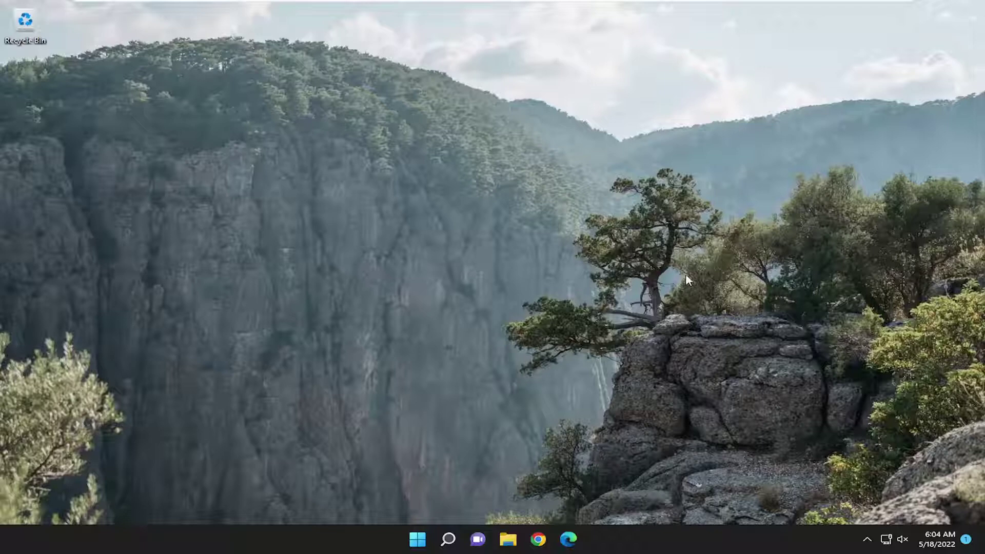
- Launch Microsoft Store from Windows search, reposition its window and view account options
{"action": "left_click", "coordinate": [448, 539]}
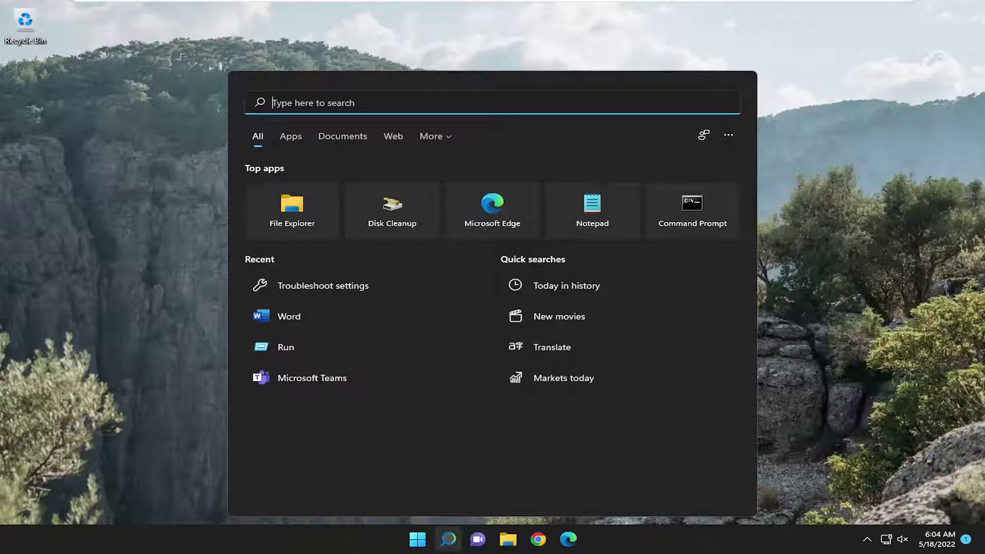
{"action": "type", "text": "store"}
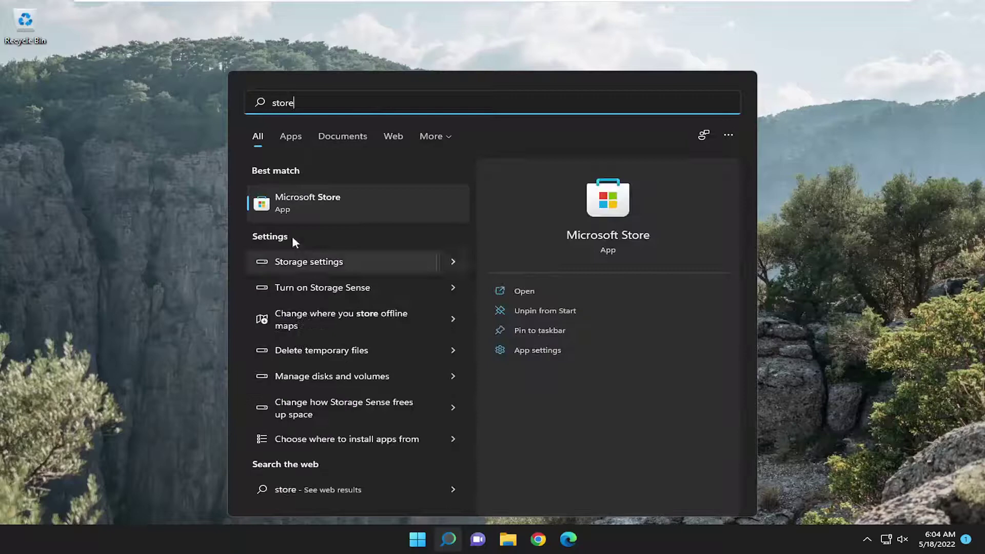
{"action": "left_click", "coordinate": [308, 200]}
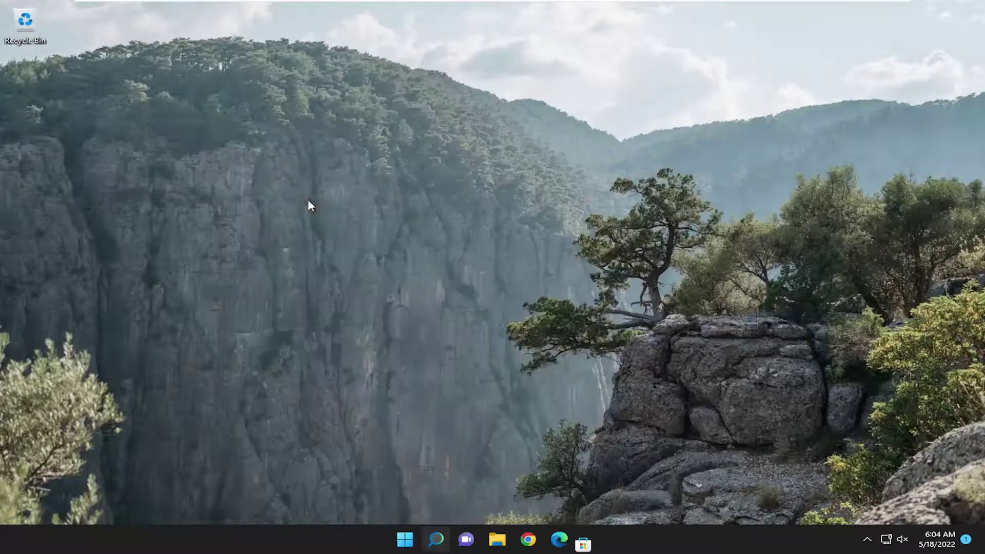
{"action": "left_click_drag", "start_coordinate": [524, 33], "coordinate": [640, 26]}
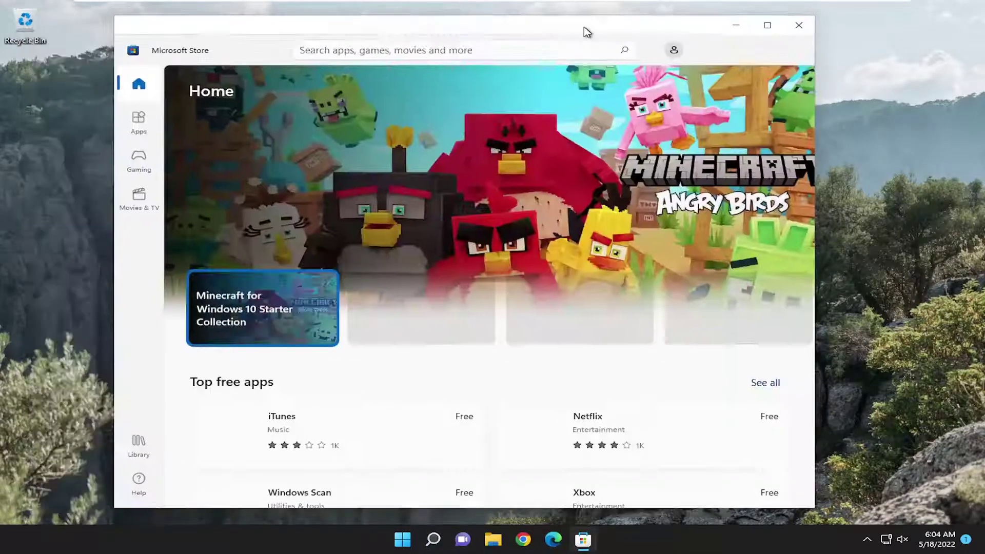
{"action": "left_click", "coordinate": [727, 28]}
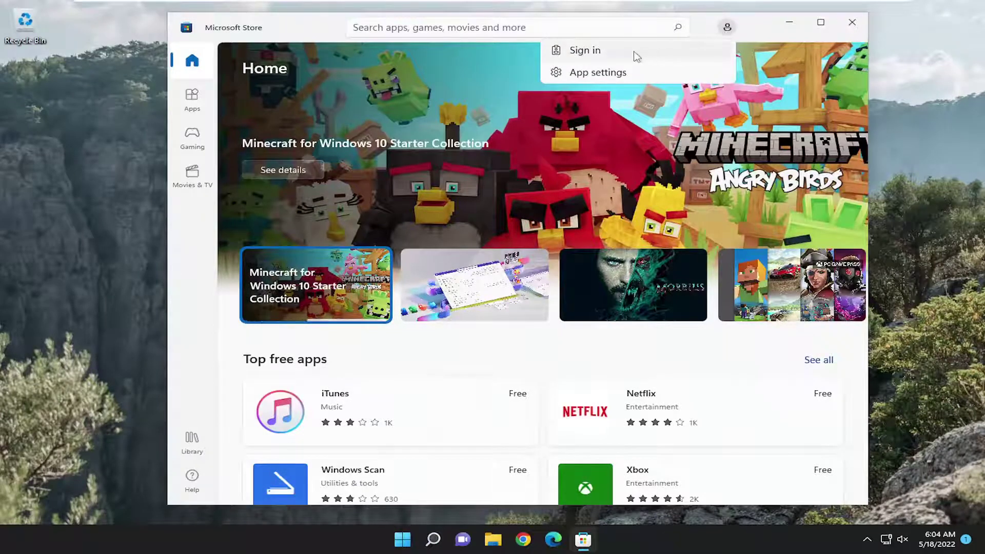
- Close Microsoft Store and run the wsreset command from Windows search
{"action": "left_click", "coordinate": [852, 28]}
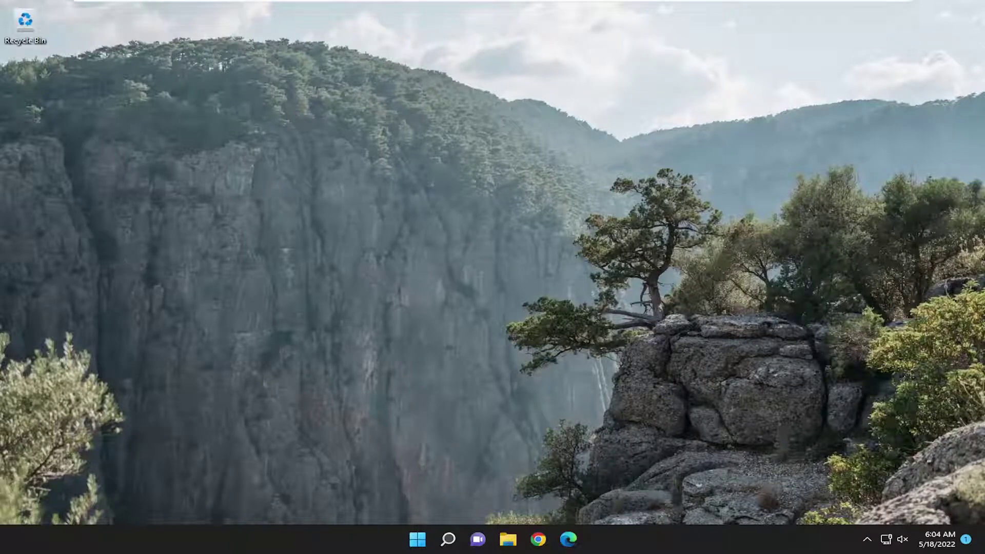
{"action": "left_click", "coordinate": [446, 538]}
{"action": "type", "text": "wsreset"}
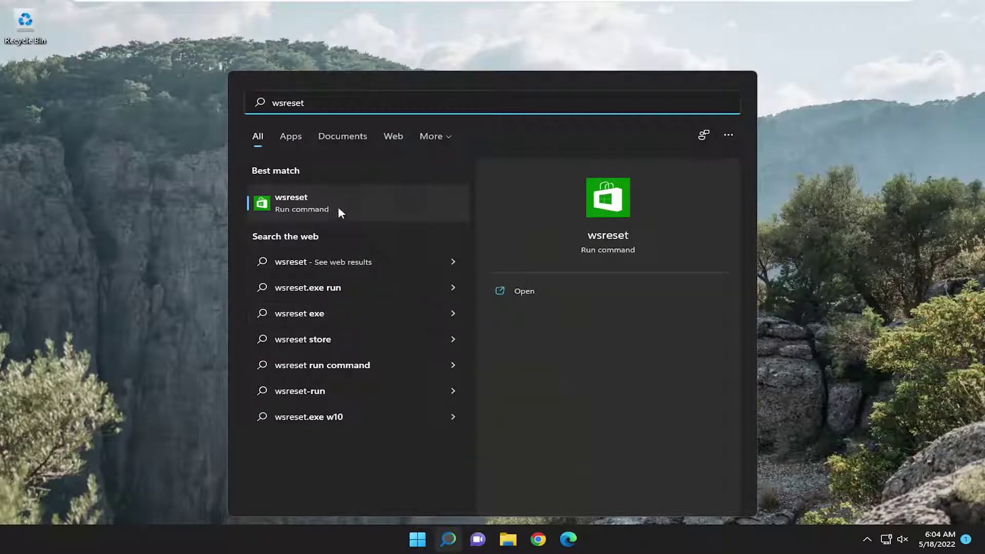
{"action": "left_click", "coordinate": [317, 206]}
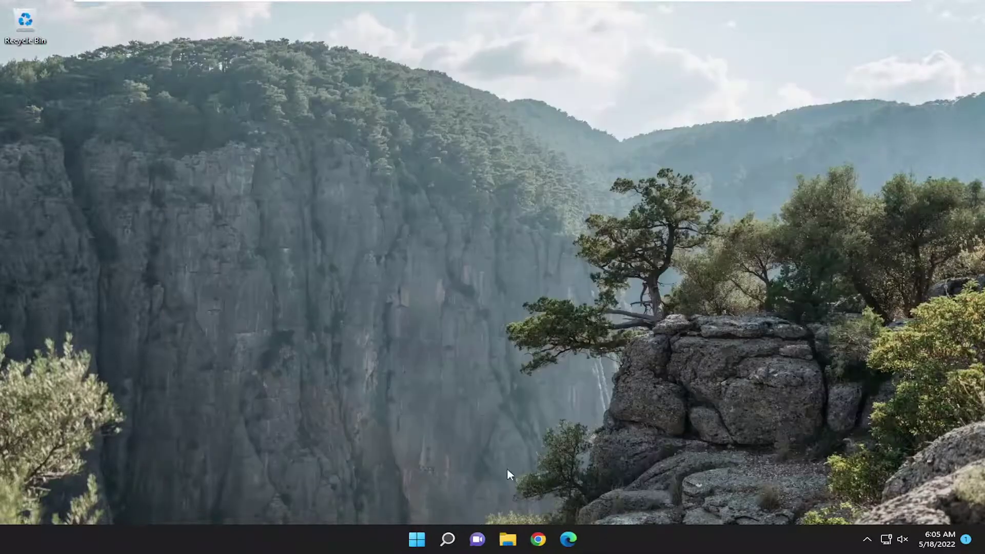
- Run the Windows Store Apps troubleshooter from Troubleshoot settings' other troubleshooters, then close it
{"action": "left_click", "coordinate": [446, 541]}
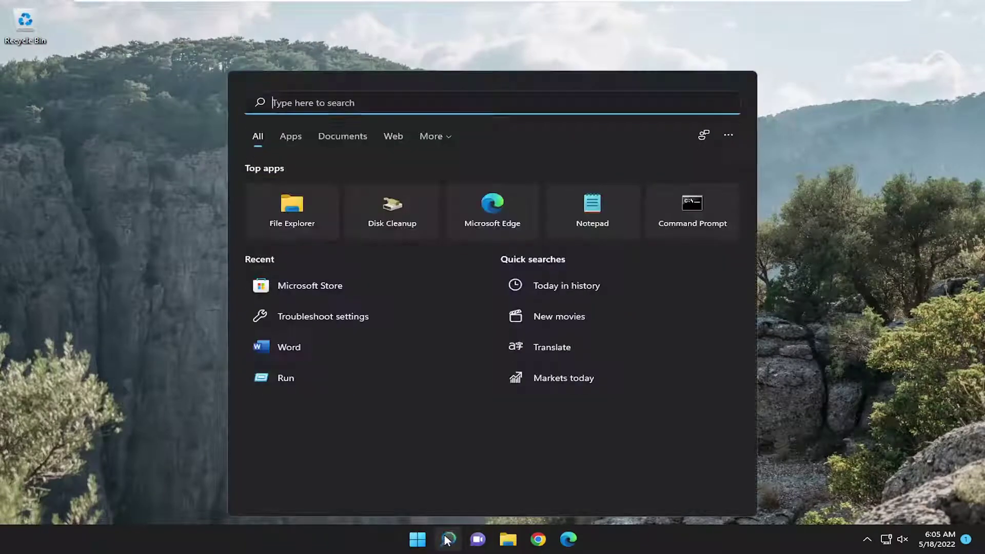
{"action": "type", "text": "troubl"}
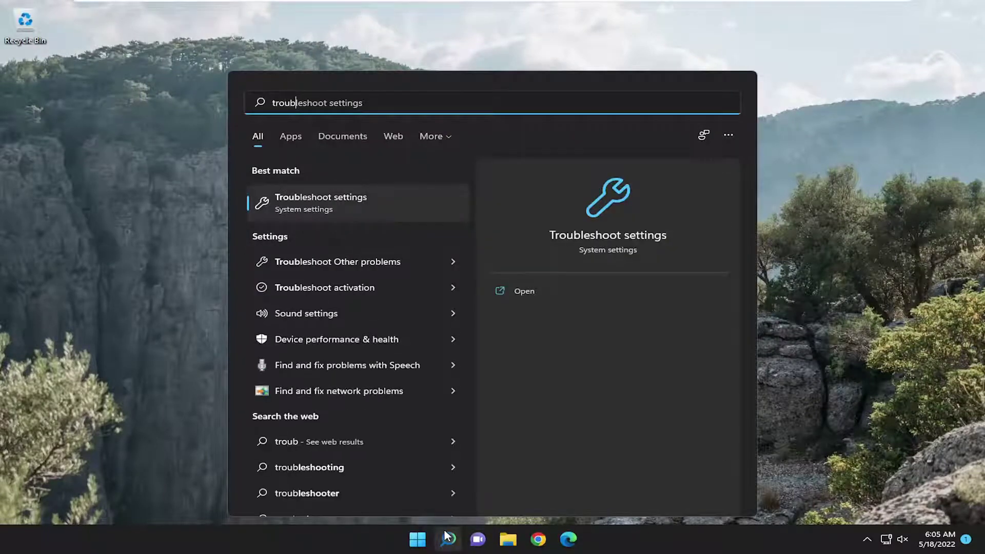
{"action": "type", "text": "eshoot"}
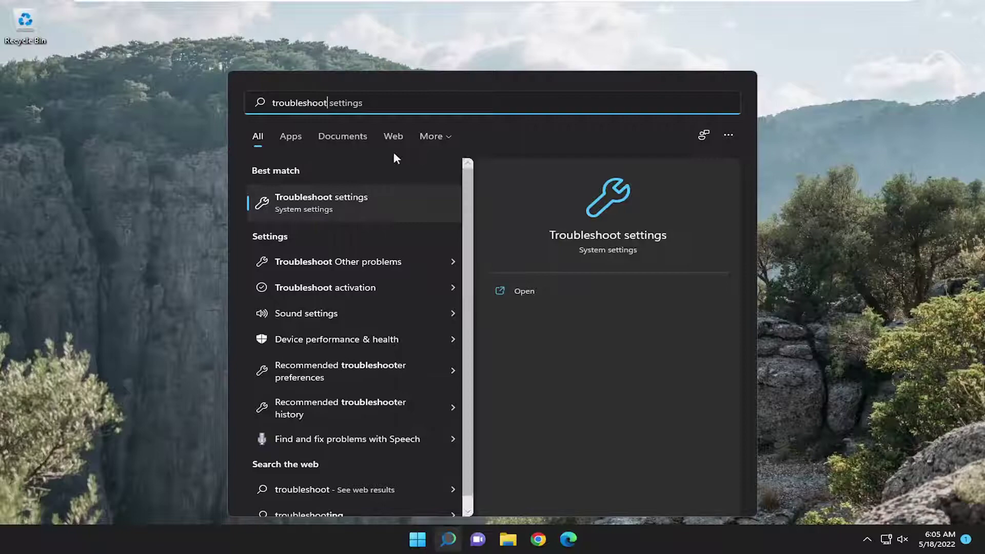
{"action": "left_click", "coordinate": [342, 205]}
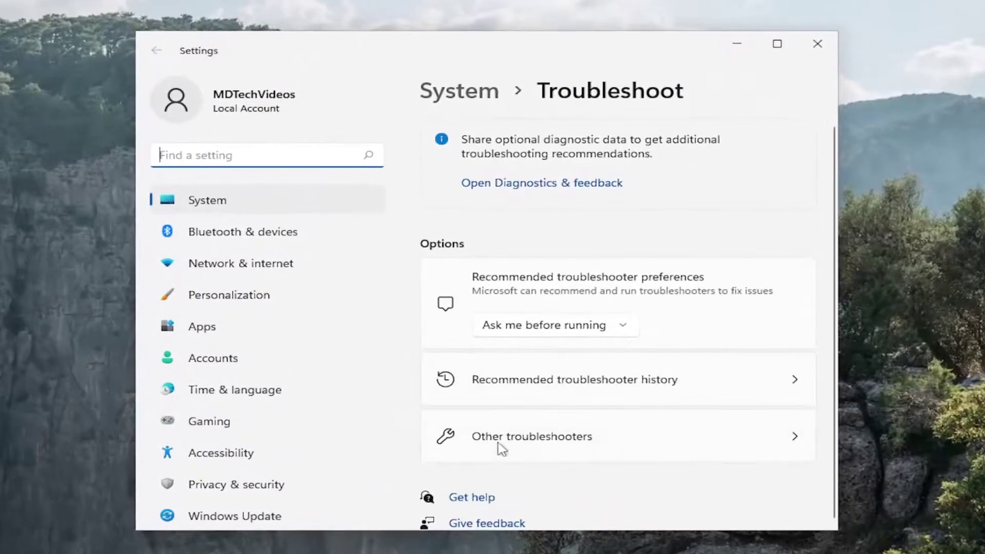
{"action": "left_click", "coordinate": [525, 438]}
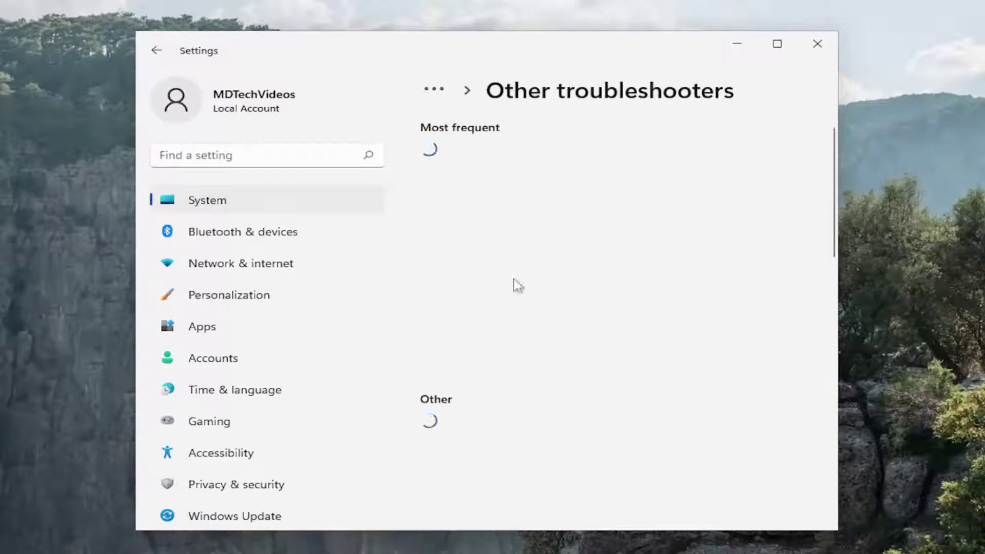
{"action": "scroll", "coordinate": [528, 346], "scroll_direction": "down", "scroll_amount": 2}
{"action": "scroll", "coordinate": [470, 267], "scroll_direction": "down", "scroll_amount": 2}
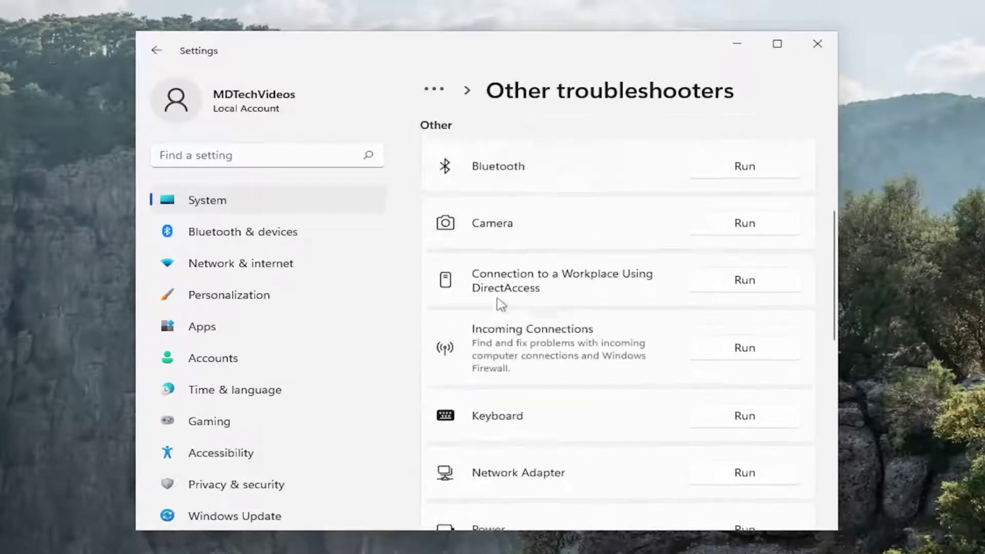
{"action": "scroll", "coordinate": [498, 304], "scroll_direction": "down", "scroll_amount": 2}
{"action": "scroll", "coordinate": [498, 304], "scroll_direction": "down", "scroll_amount": 2}
{"action": "scroll", "coordinate": [498, 304], "scroll_direction": "down", "scroll_amount": 2}
{"action": "scroll", "coordinate": [498, 304], "scroll_direction": "down", "scroll_amount": 2}
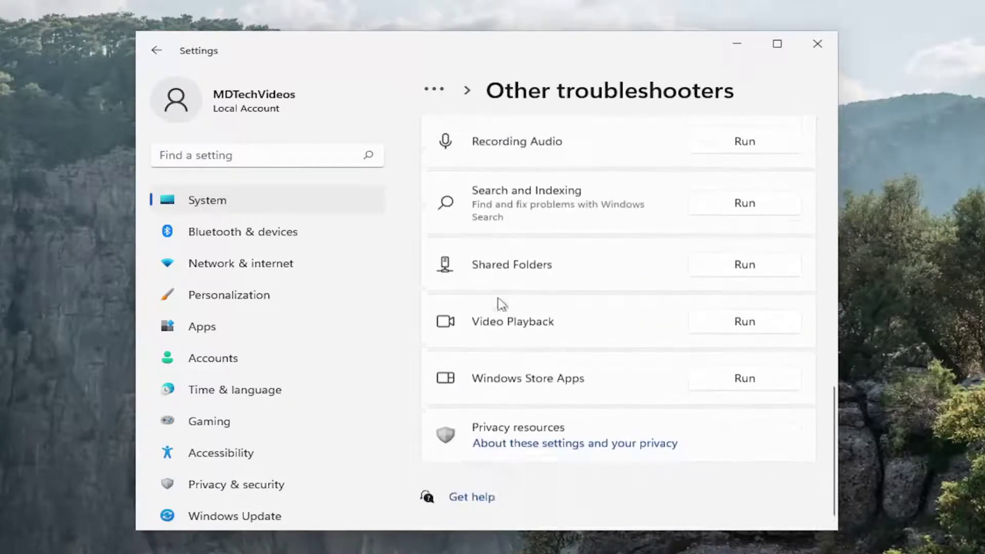
{"action": "left_click", "coordinate": [745, 377]}
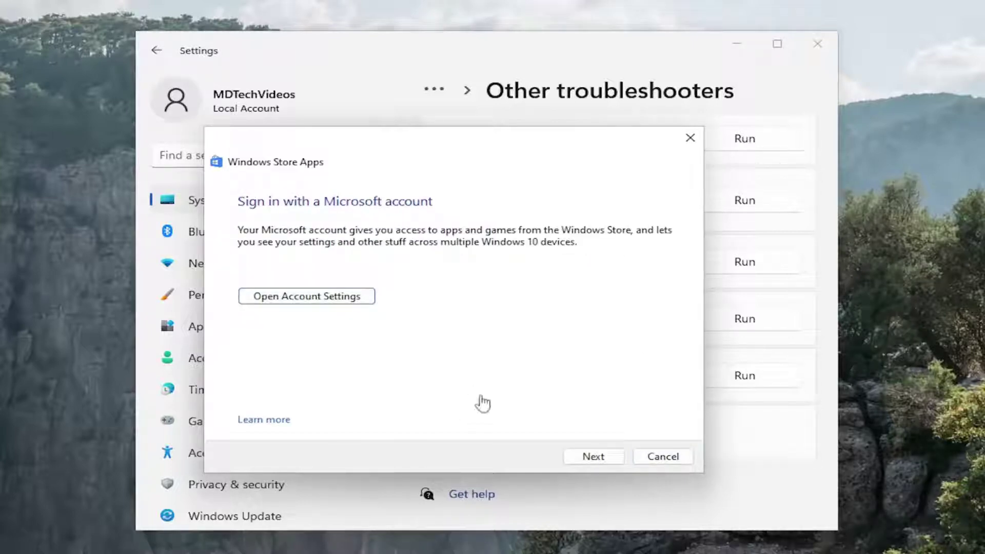
{"action": "left_click", "coordinate": [593, 456]}
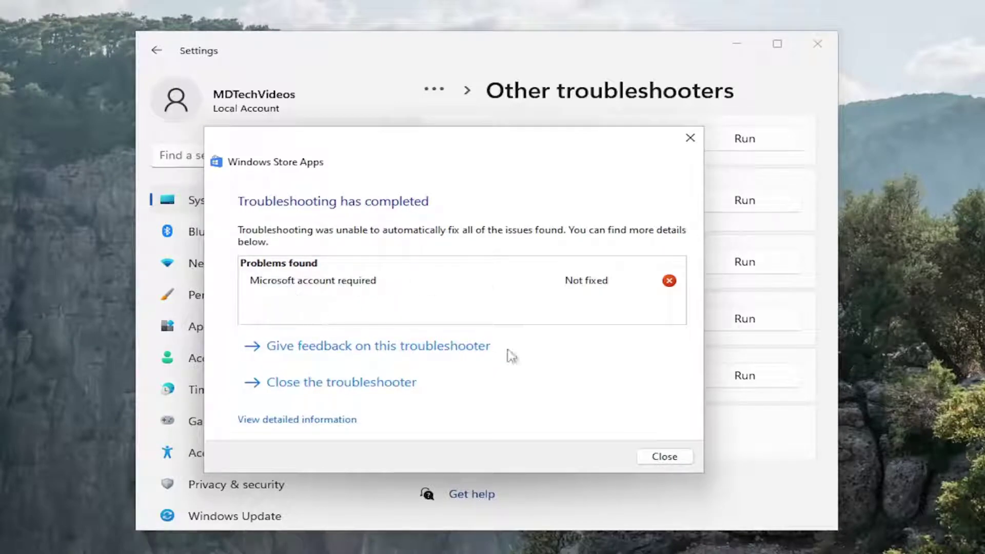
{"action": "left_click", "coordinate": [665, 458]}
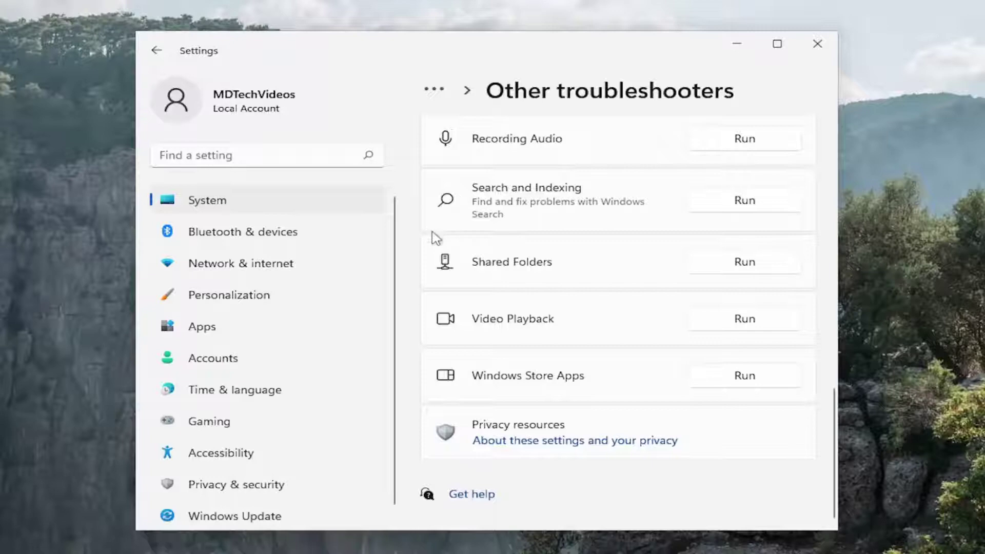
- Find Microsoft Store in the installed apps list and open its advanced options
{"action": "left_click", "coordinate": [199, 327]}
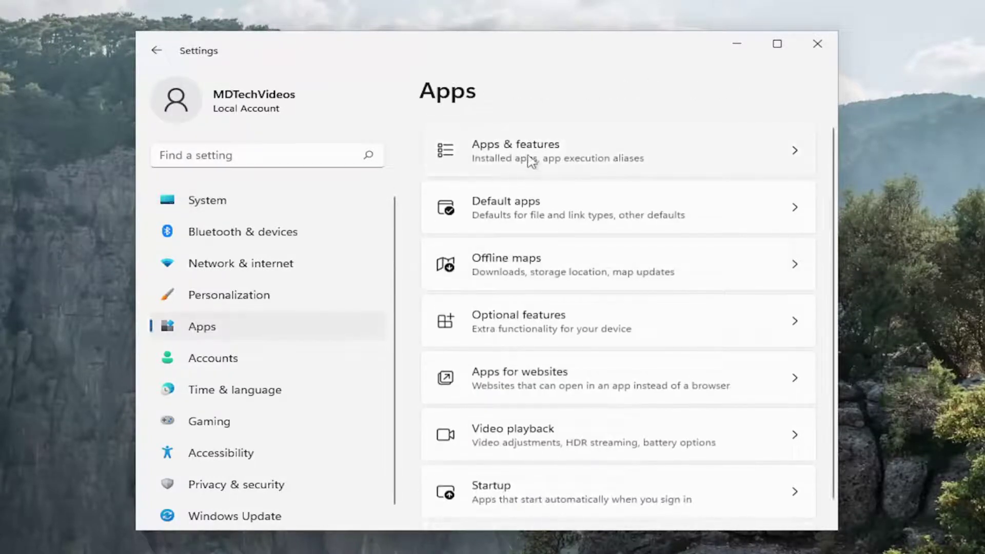
{"action": "left_click", "coordinate": [537, 160]}
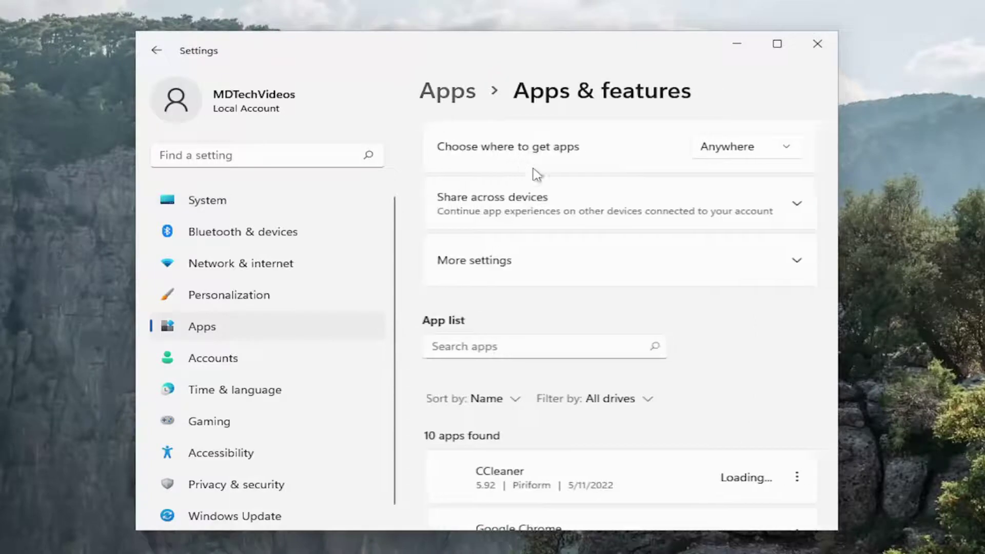
{"action": "left_click", "coordinate": [461, 350]}
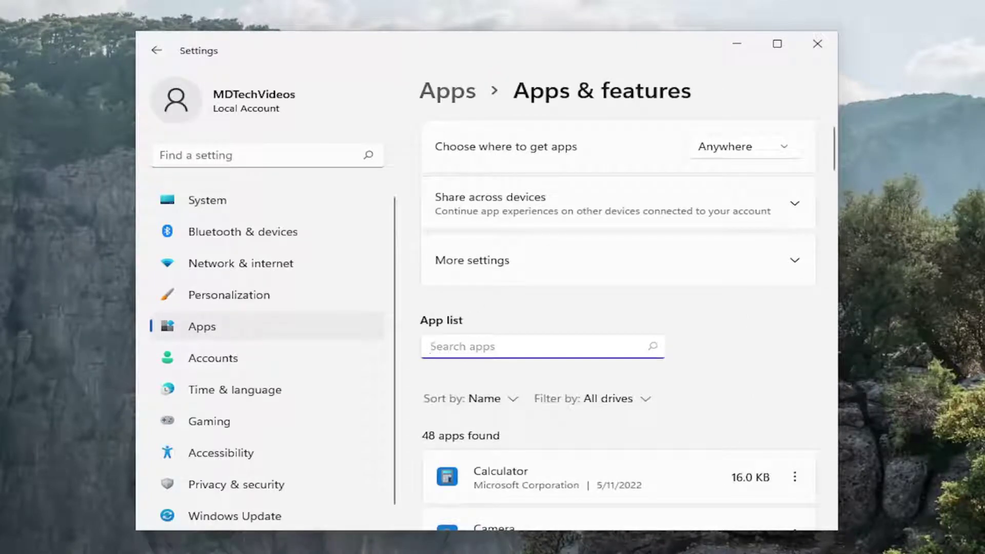
{"action": "type", "text": "st"}
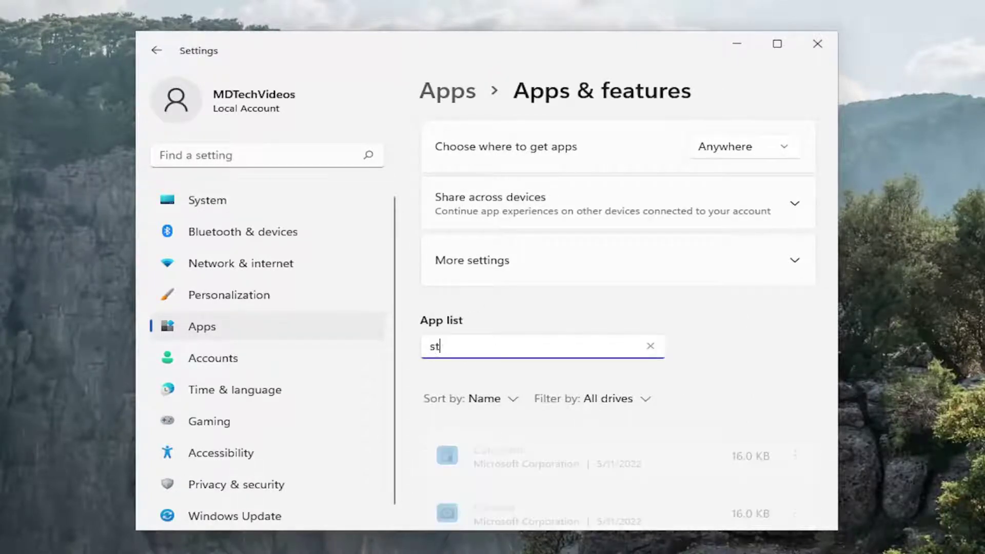
{"action": "type", "text": "ore"}
{"action": "scroll", "coordinate": [618, 308], "scroll_direction": "down", "scroll_amount": 2}
{"action": "scroll", "coordinate": [539, 368], "scroll_direction": "down", "scroll_amount": 1}
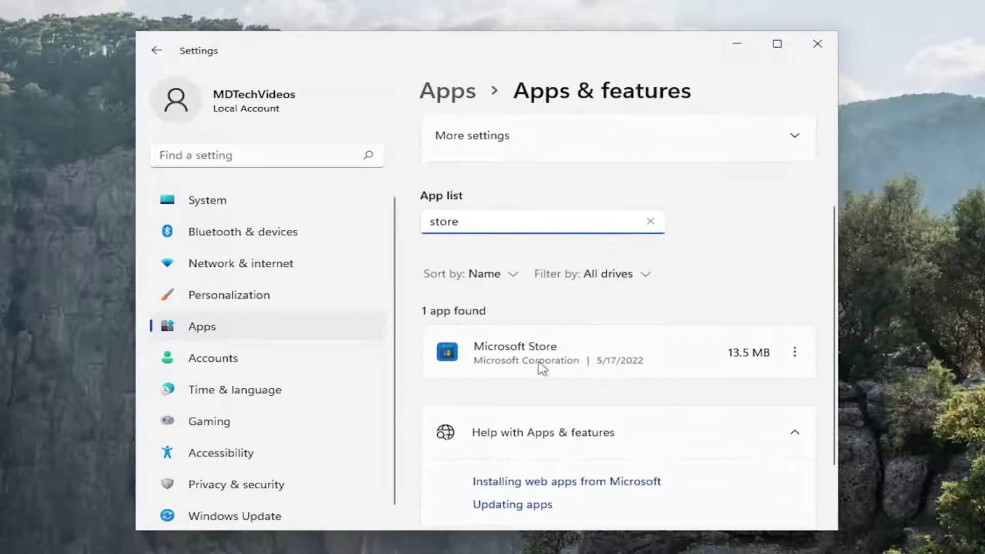
{"action": "left_click", "coordinate": [795, 353]}
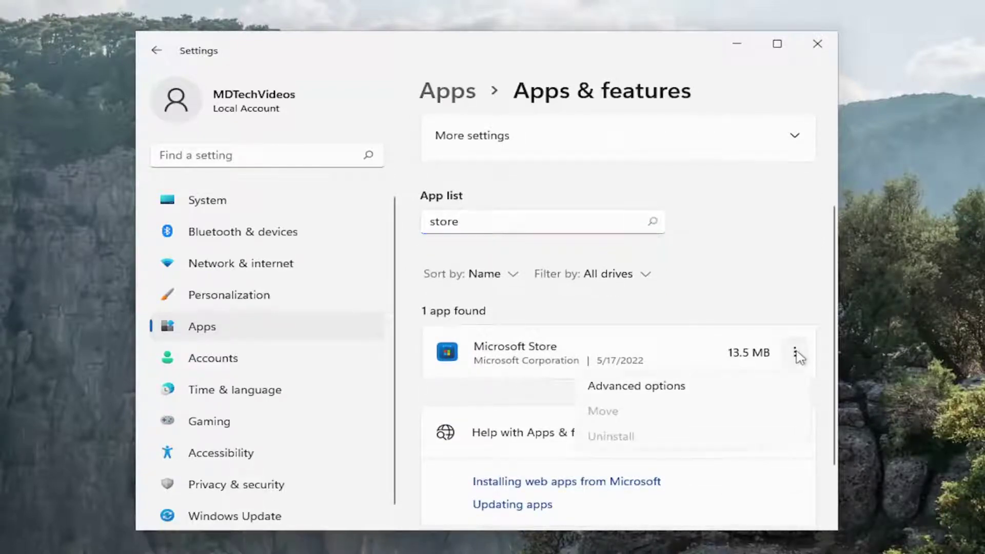
{"action": "left_click", "coordinate": [624, 386]}
{"action": "scroll", "coordinate": [594, 357], "scroll_direction": "down", "scroll_amount": 3}
{"action": "scroll", "coordinate": [583, 334], "scroll_direction": "down", "scroll_amount": 2}
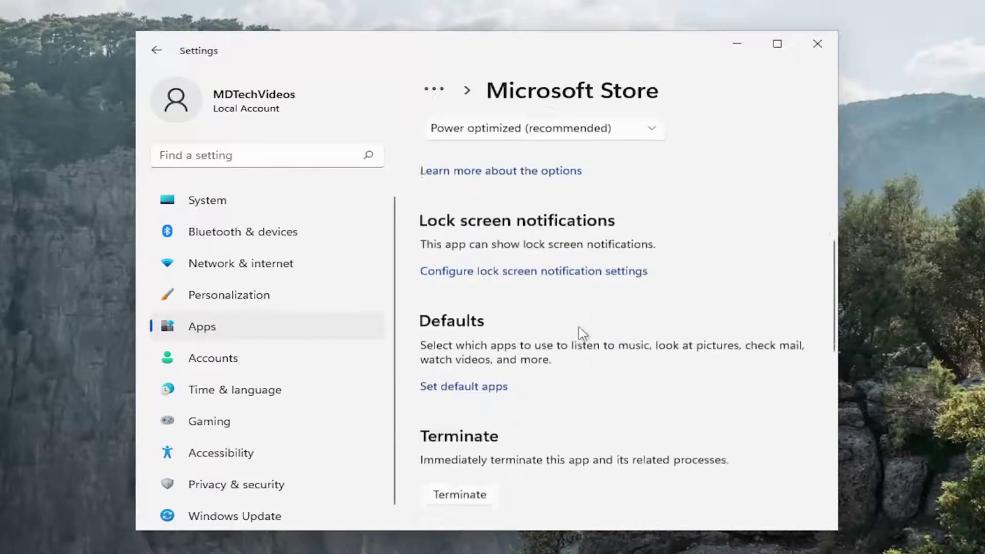
{"action": "scroll", "coordinate": [583, 334], "scroll_direction": "down", "scroll_amount": 3}
{"action": "scroll", "coordinate": [583, 332], "scroll_direction": "down", "scroll_amount": 3}
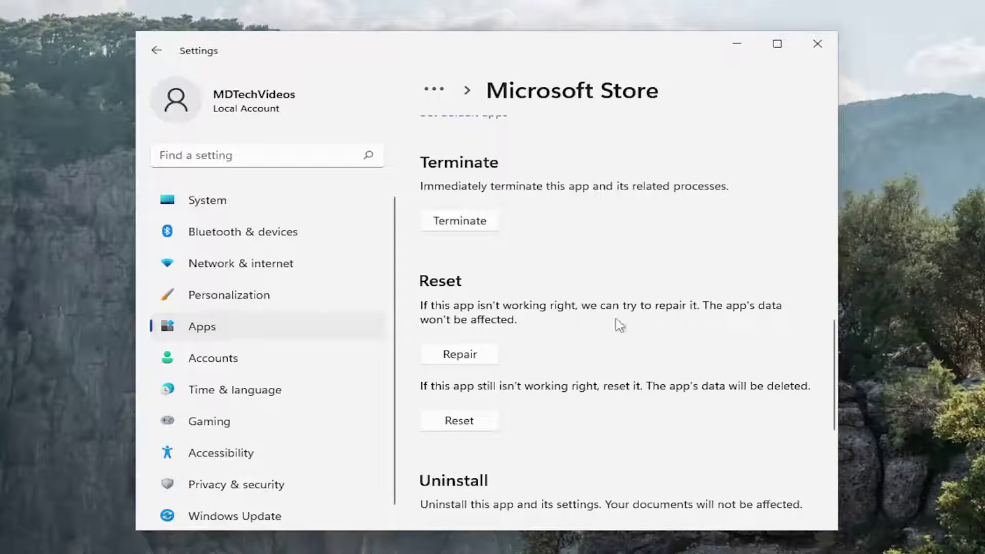
- Repair and then reset the Microsoft Store app, and close Settings
{"action": "left_click", "coordinate": [462, 354]}
{"action": "left_click", "coordinate": [470, 422]}
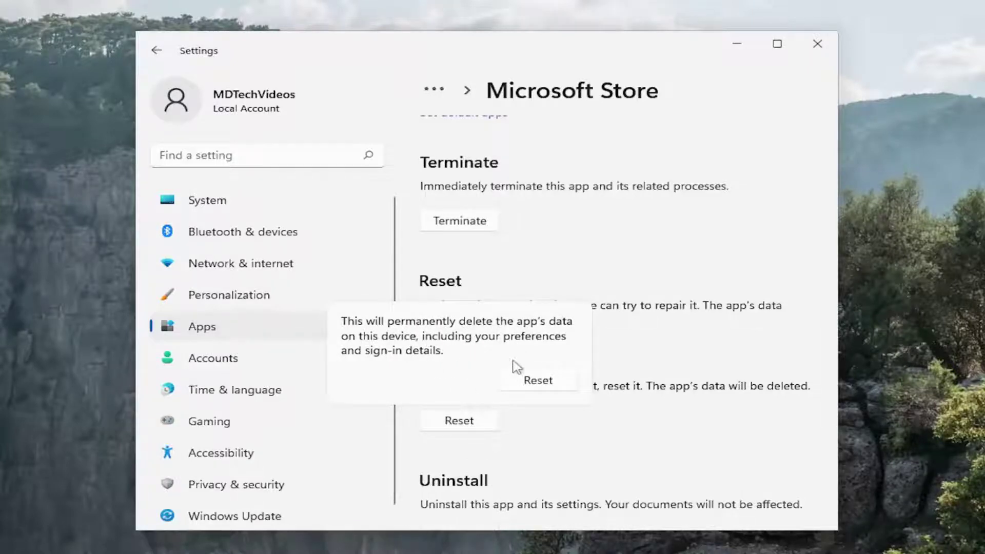
{"action": "left_click", "coordinate": [528, 382]}
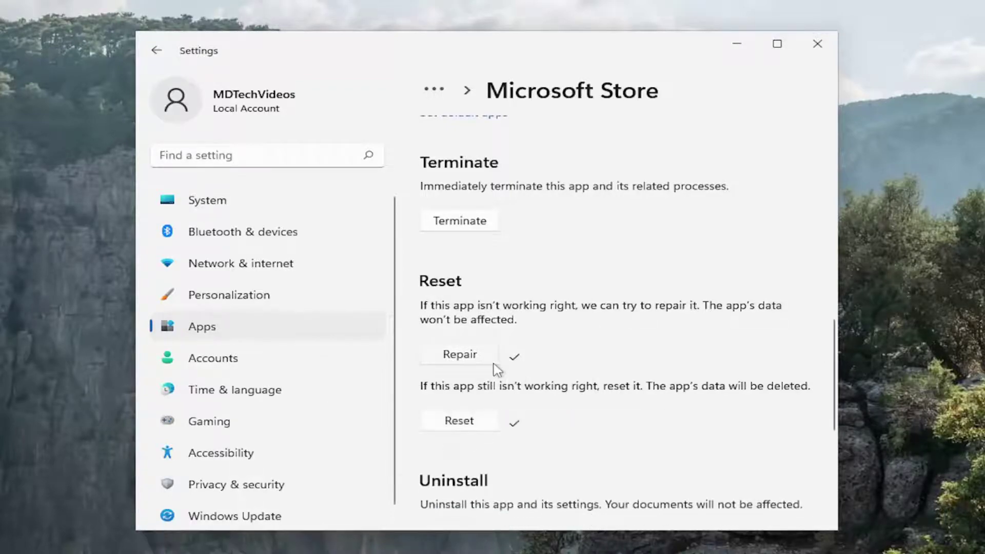
{"action": "left_click", "coordinate": [818, 44]}
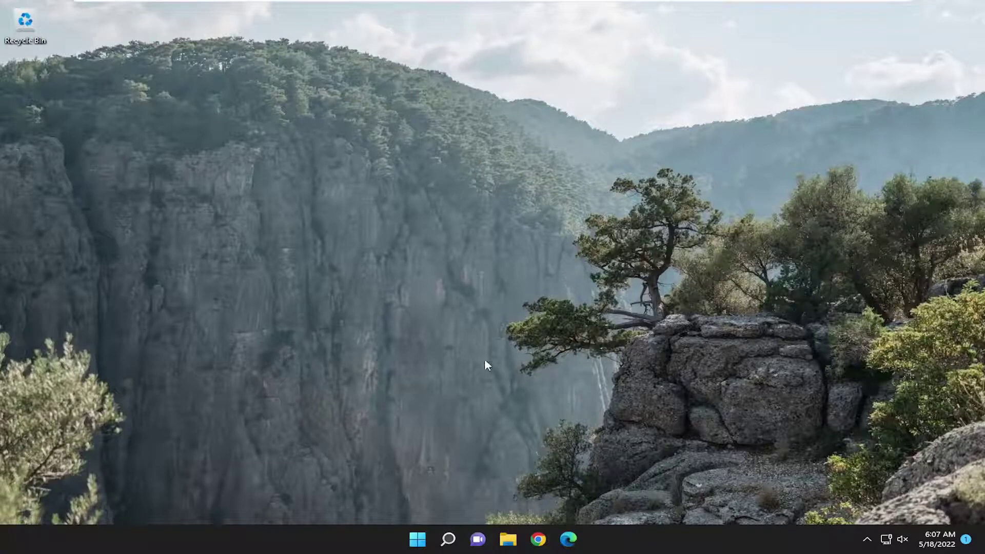
- Open Command Prompt as administrator and move the console toward screen centre
{"action": "left_click", "coordinate": [449, 539]}
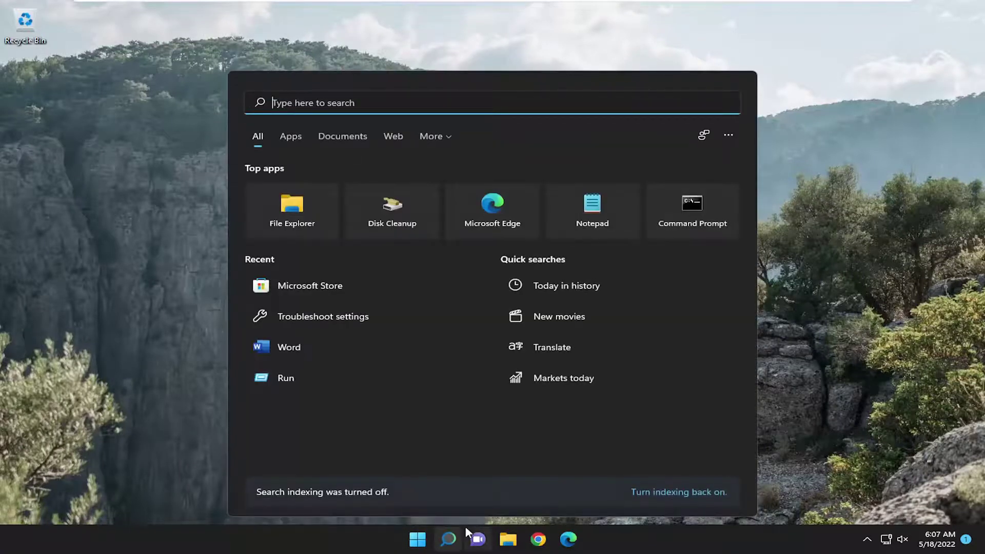
{"action": "type", "text": "cmd"}
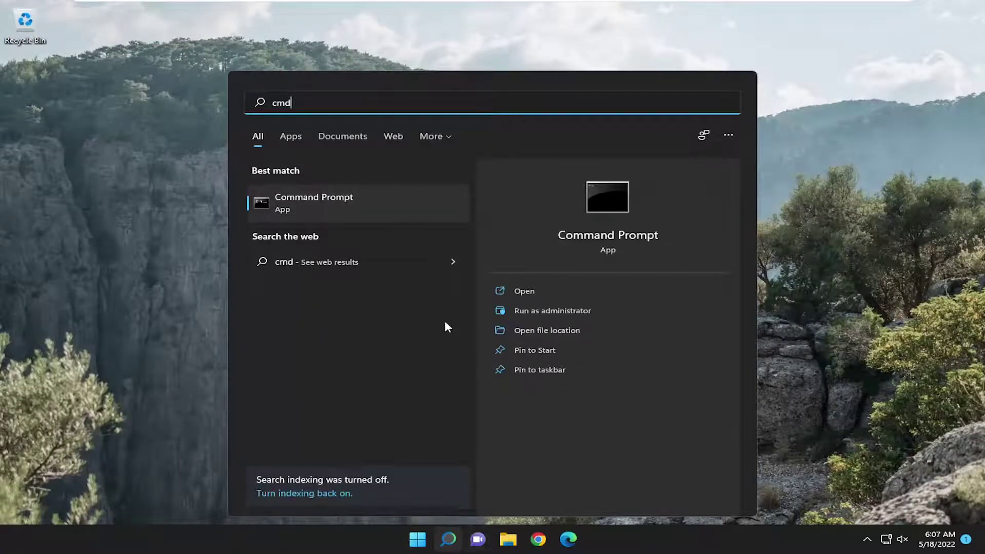
{"action": "right_click", "coordinate": [336, 201]}
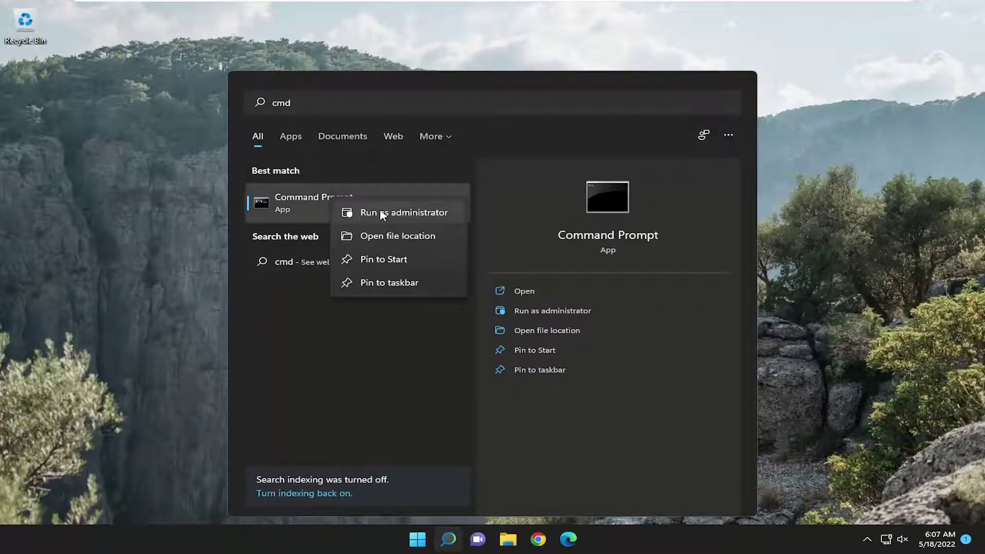
{"action": "left_click", "coordinate": [380, 214]}
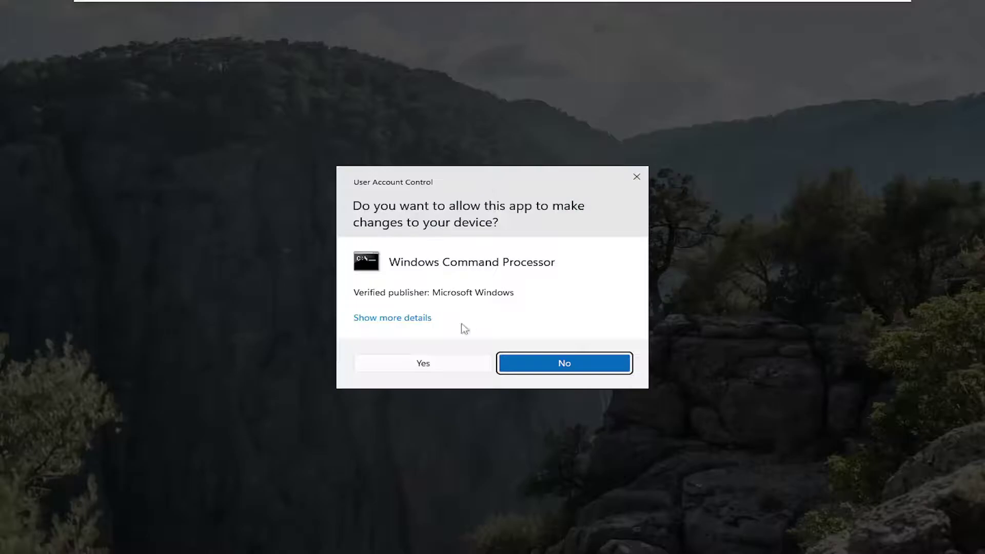
{"action": "left_click", "coordinate": [430, 364]}
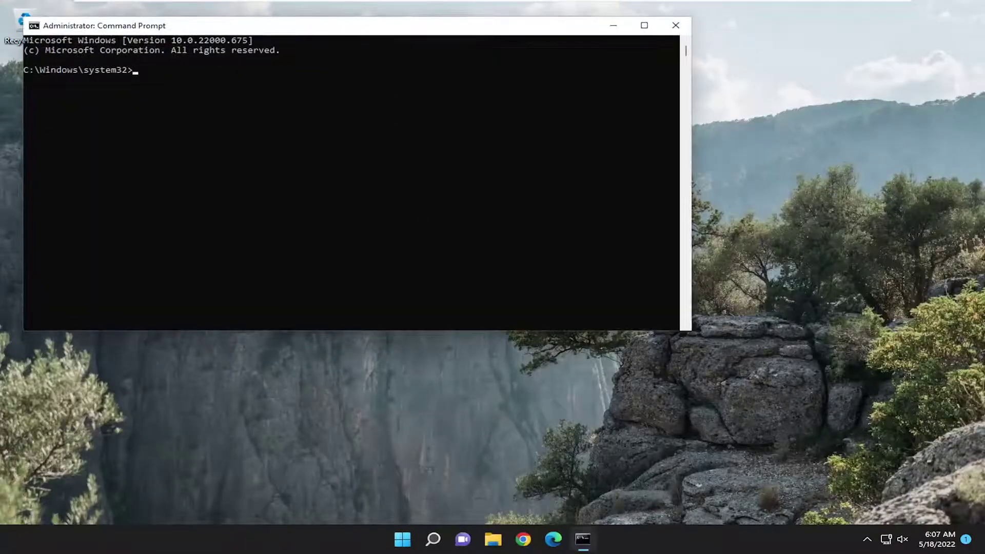
{"action": "left_click_drag", "start_coordinate": [371, 28], "coordinate": [528, 99]}
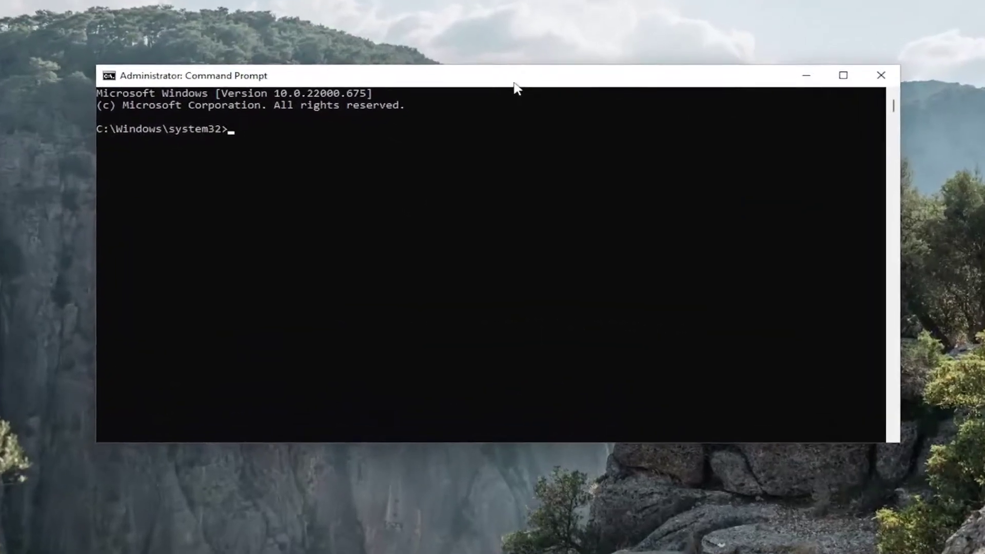
{"action": "type", "text": "sfc"}
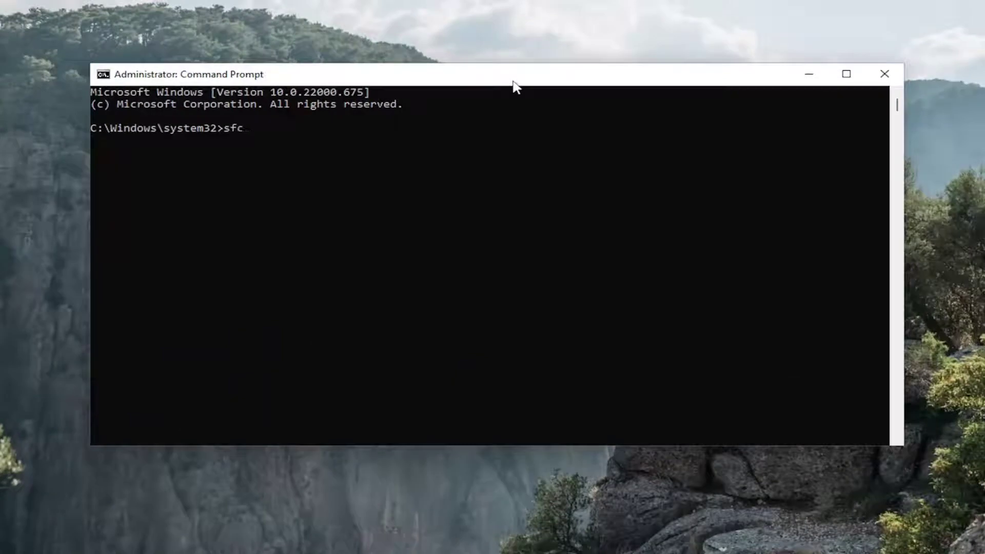
{"action": "type", "text": " /sca"}
{"action": "type", "text": "nnow"}
- Run sfc /scannow and let the verification reach 100%
{"action": "key", "text": "Return"}
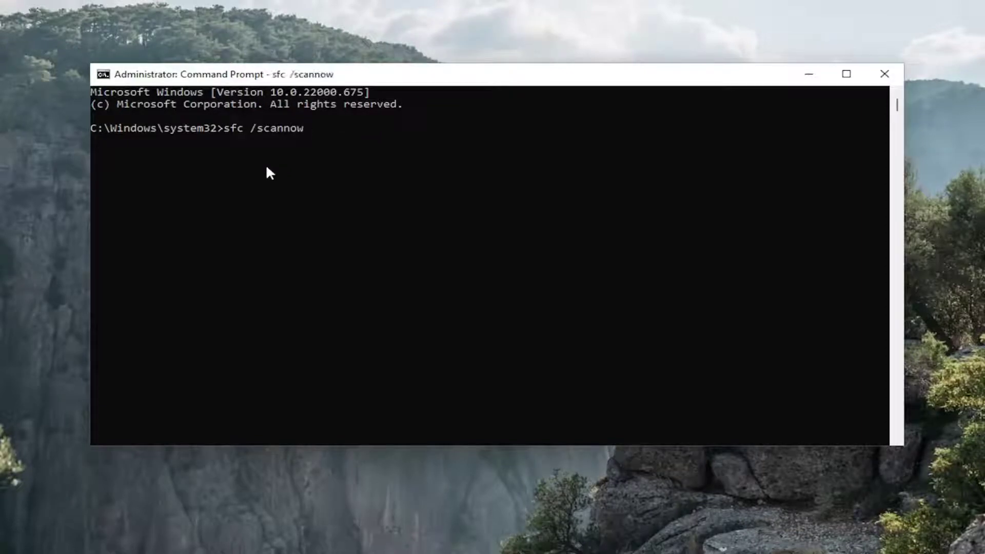